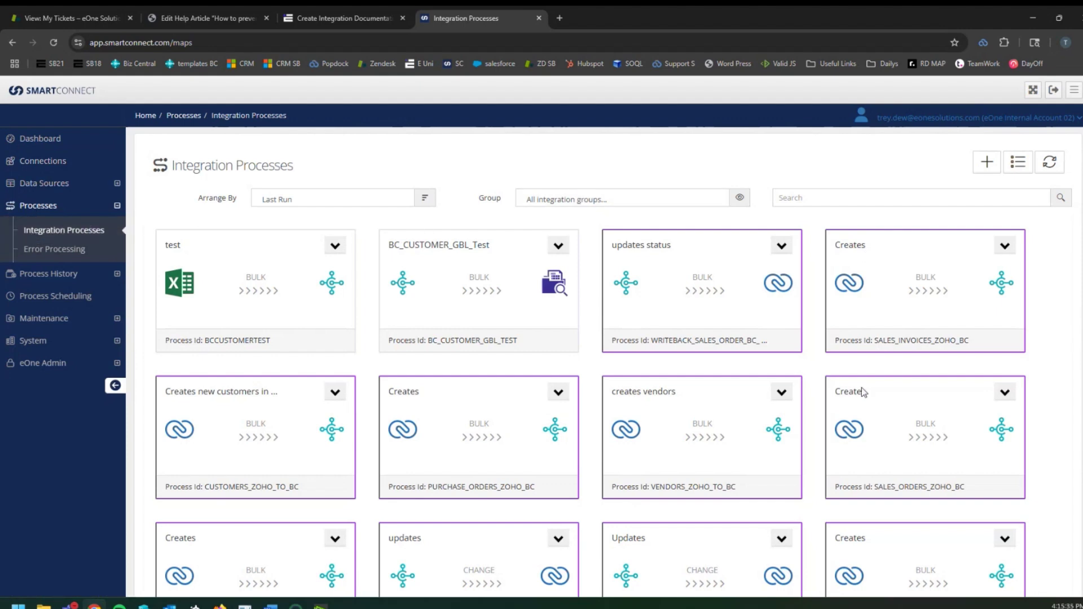
- Open documentation export for the BCCUSTOMERTEST process and set the file name to BCCUSTOMERTEST_doc.html
click(334, 246)
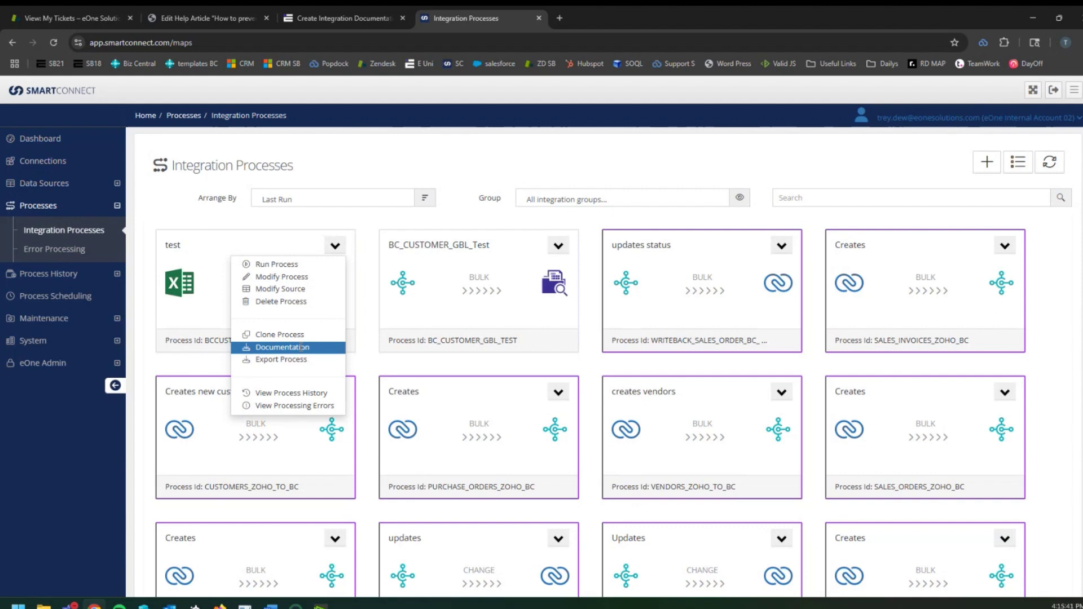
click(302, 347)
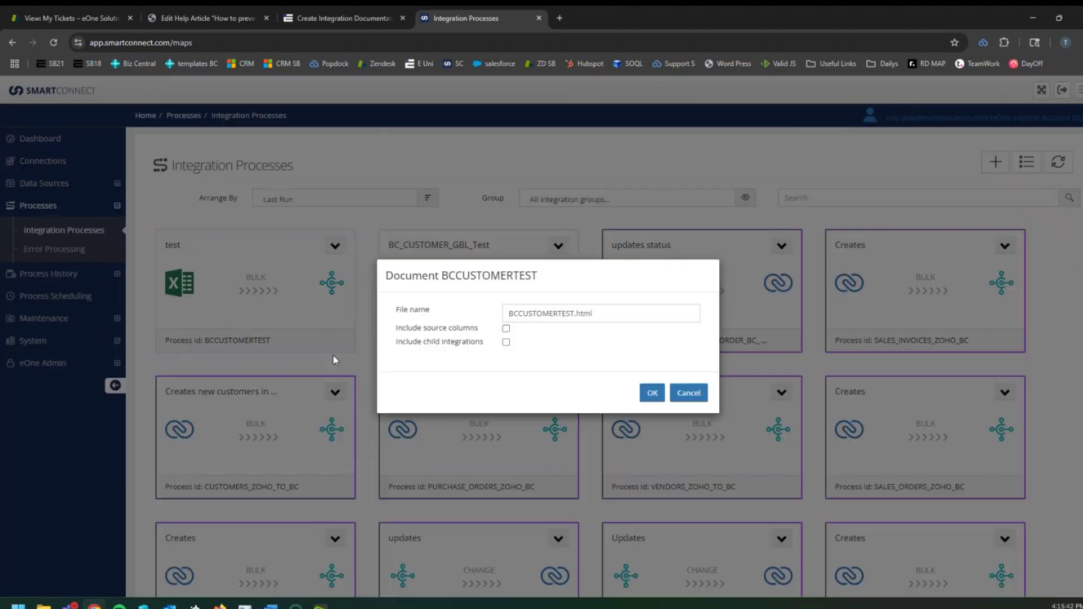
click(575, 315)
text(_de)
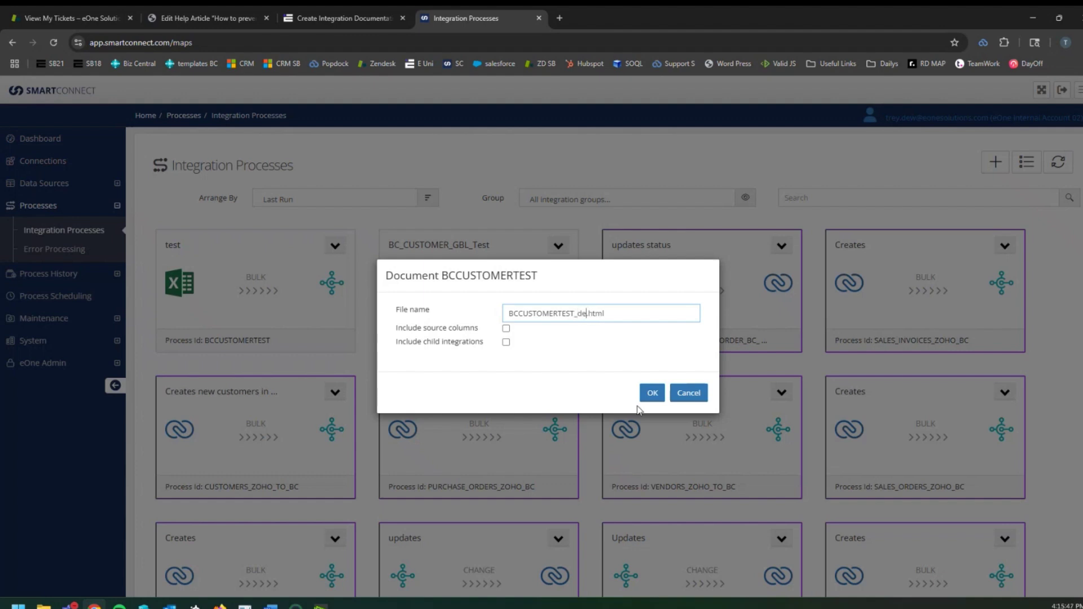
text(oc)
click(635, 313)
- Include source columns and child integrations in the BCCUSTOMERTEST documentation, and generate the file
click(506, 328)
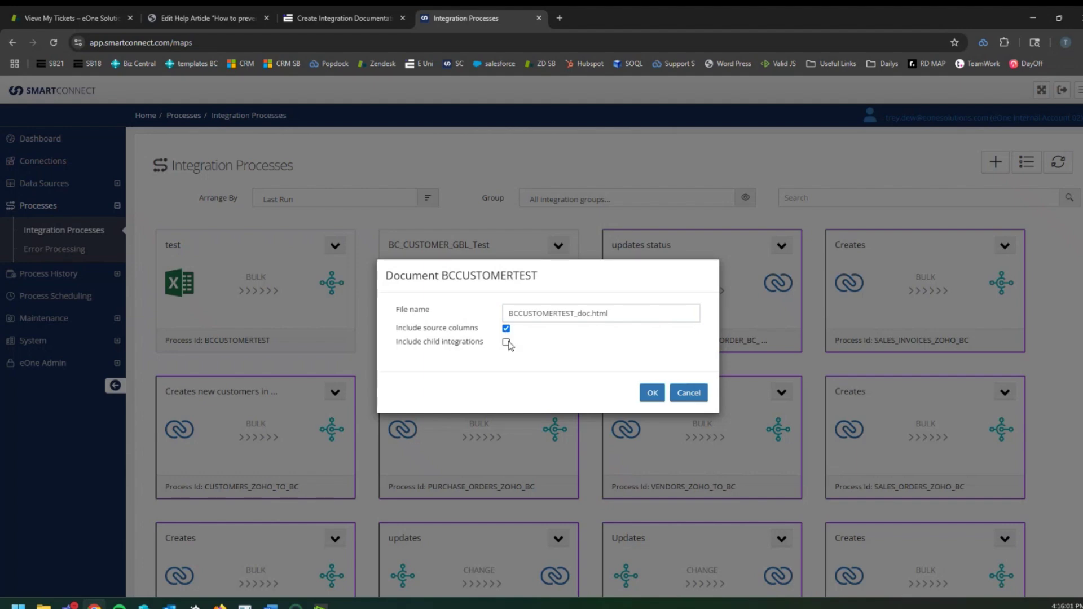
click(506, 343)
click(658, 397)
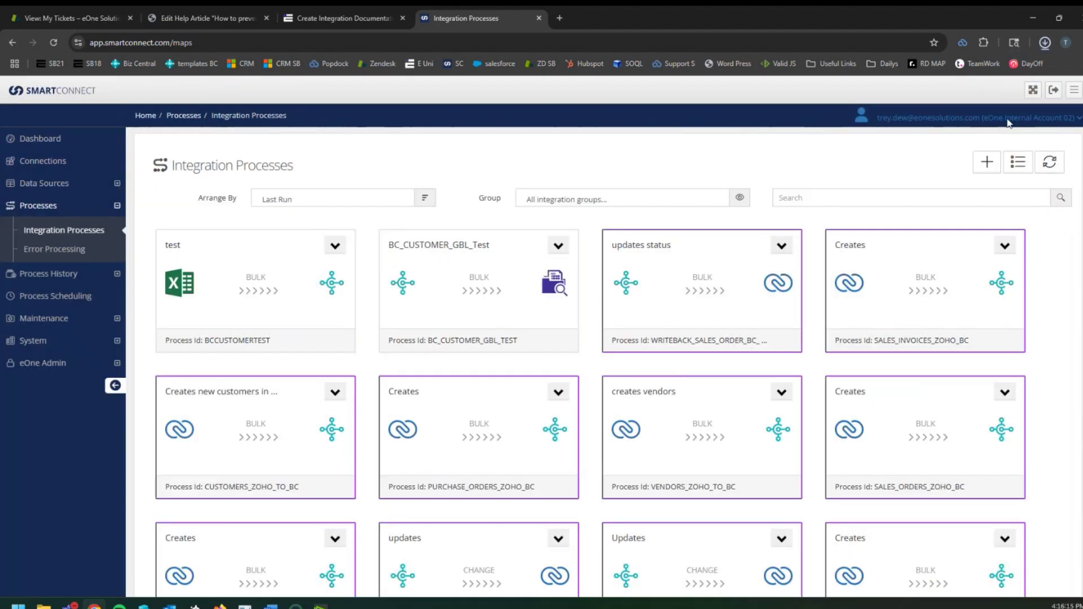
- Open BCCUSTOMERTEST.html from the downloaded BCCUSTOMERTEST_doc.zip in the Downloads folder
click(1049, 44)
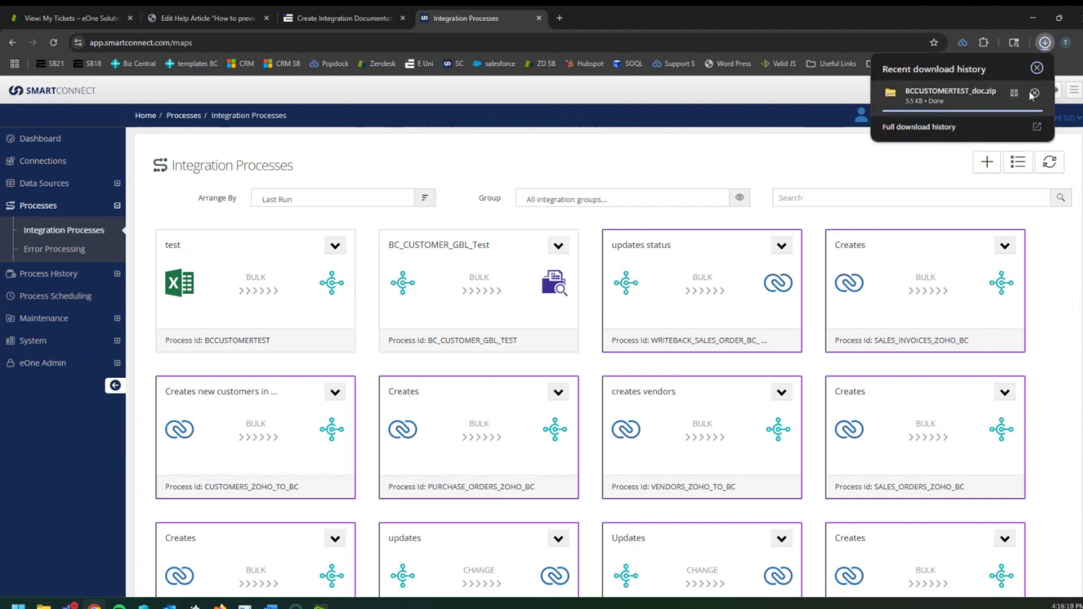
click(1033, 94)
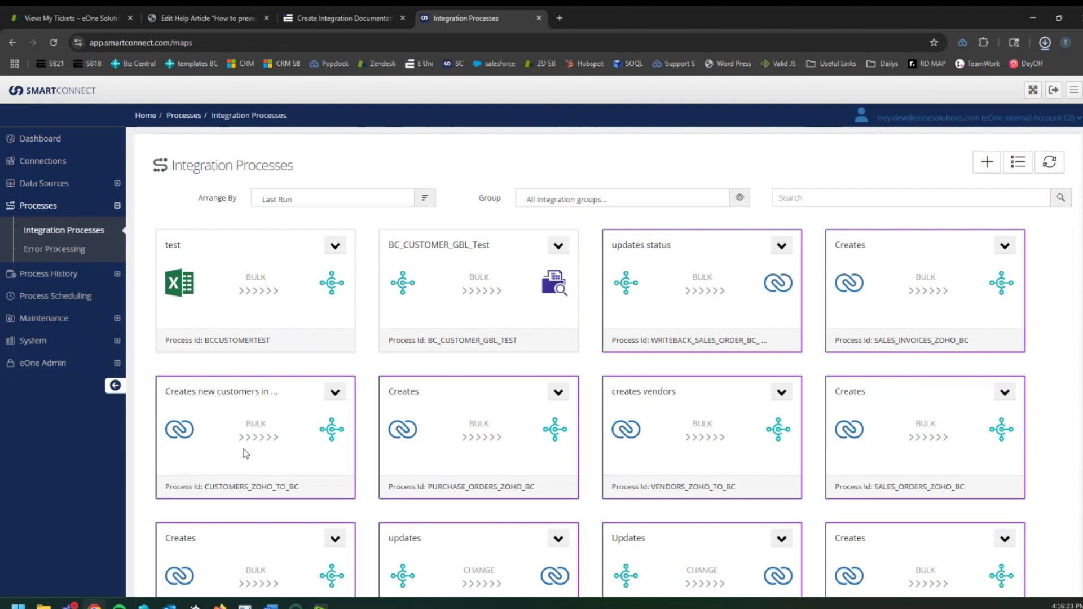
mouse_move(44, 604)
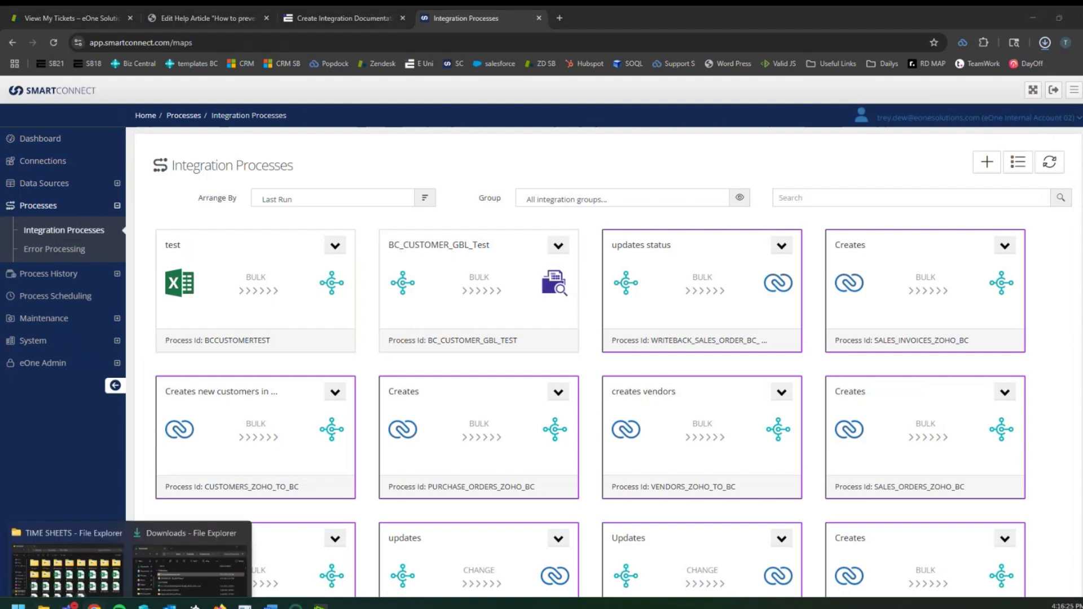
click(183, 553)
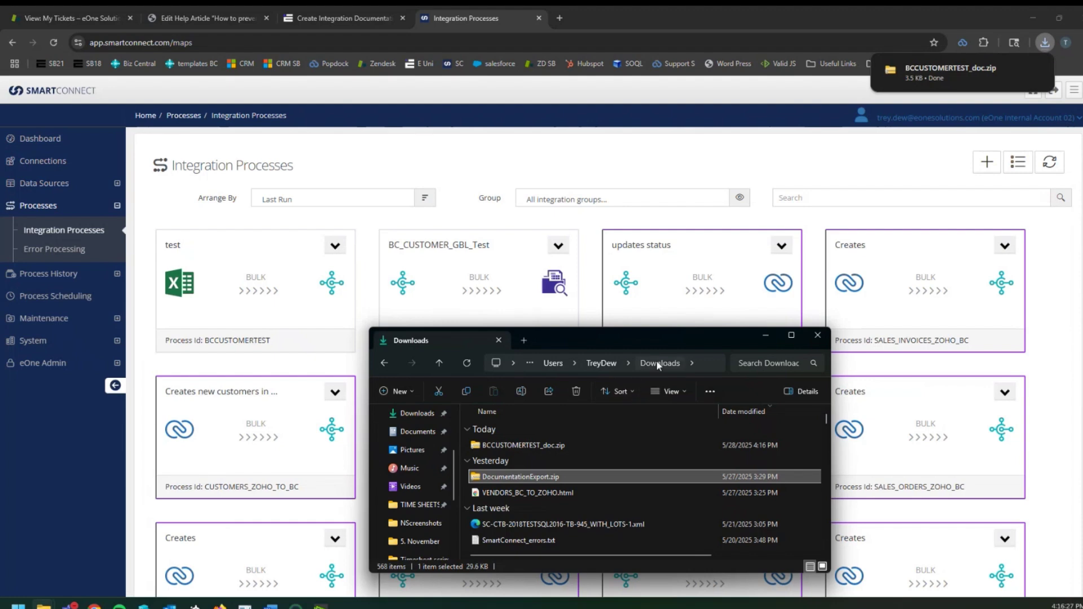
double_click(544, 446)
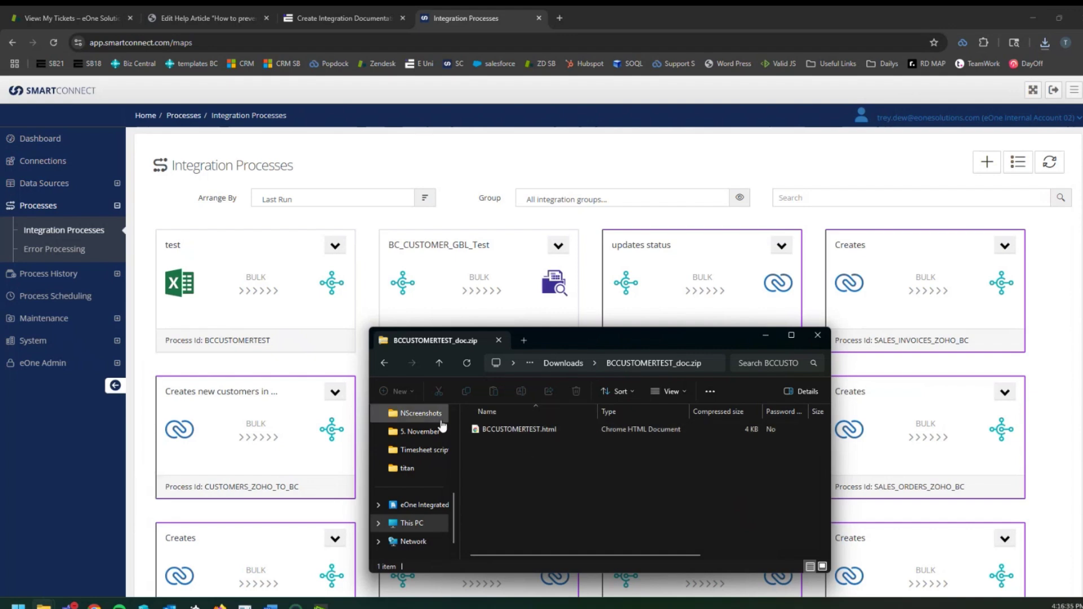
click(500, 432)
double_click(500, 431)
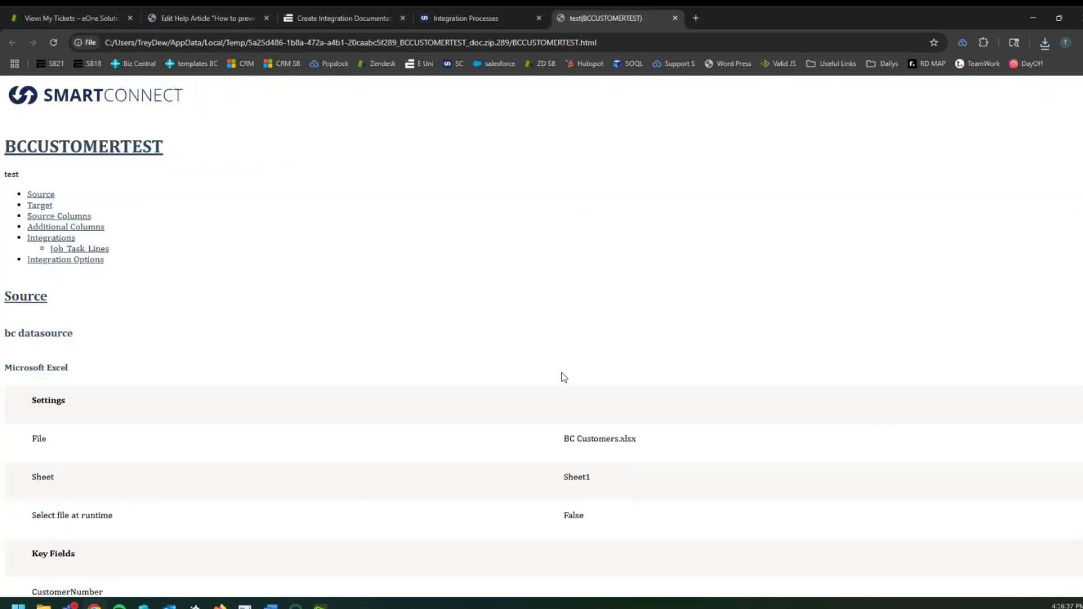
- Review the report's source, target, source columns, additional columns, integration mappings and integration options sections
scroll(116, 152, down, 4)
scroll(127, 174, down, 5)
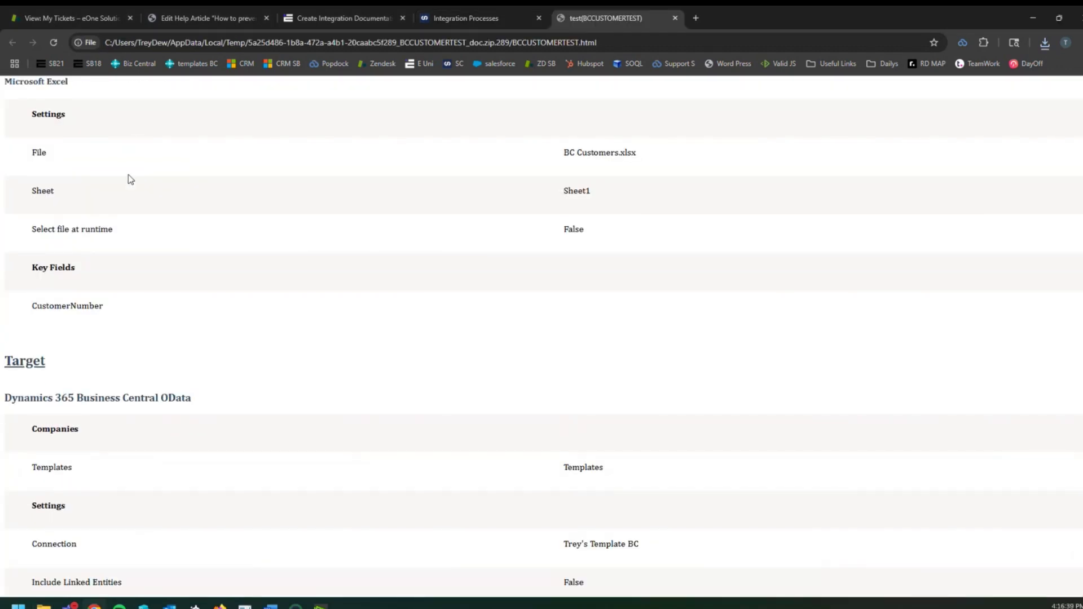
scroll(137, 187, up, 9)
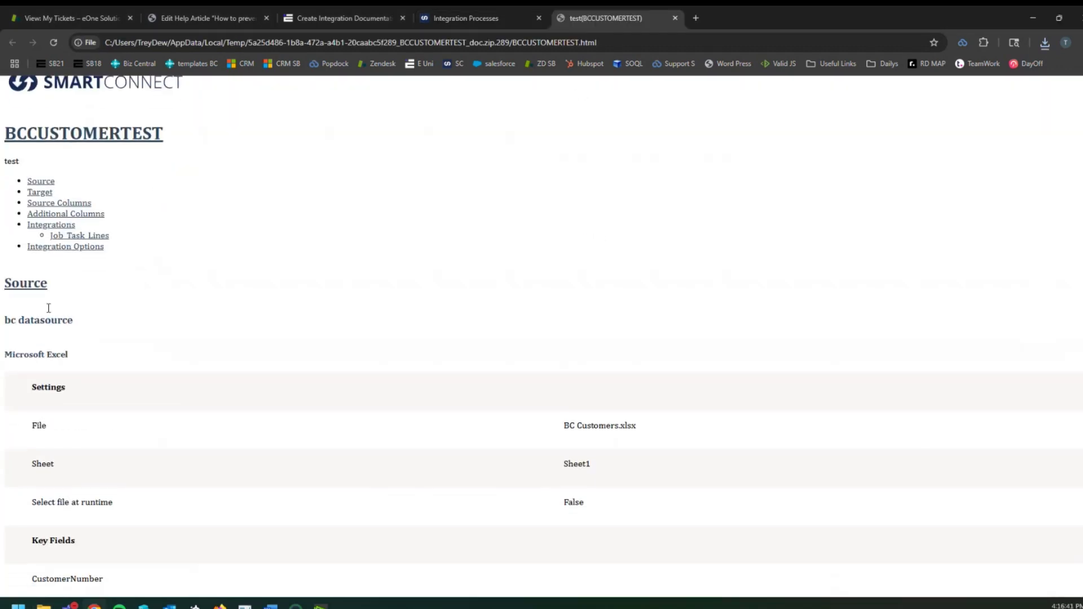
scroll(89, 327, down, 14)
scroll(90, 366, down, 8)
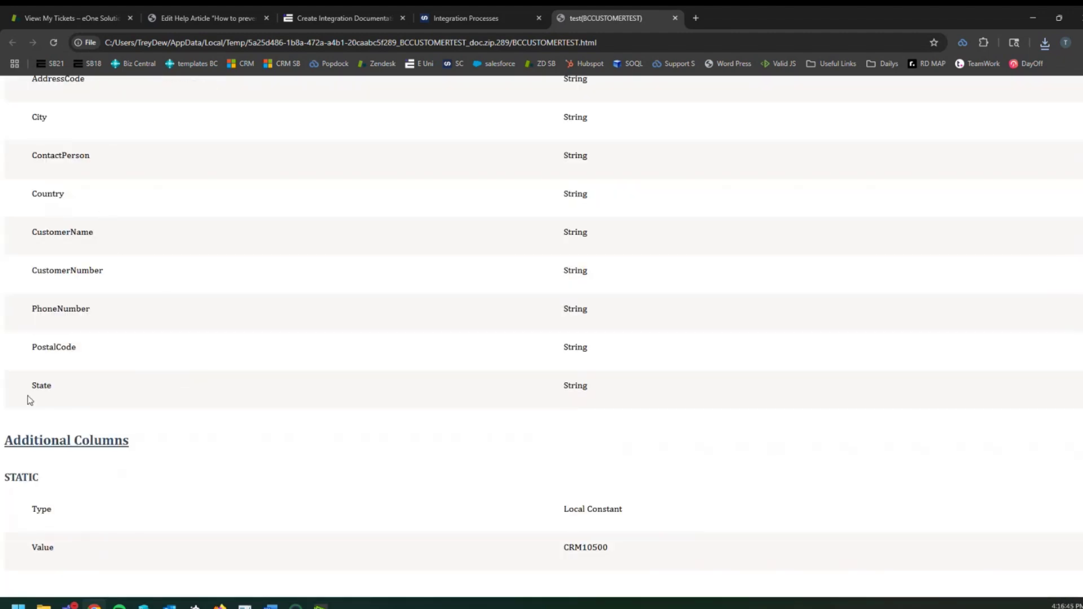
scroll(365, 233, down, 5)
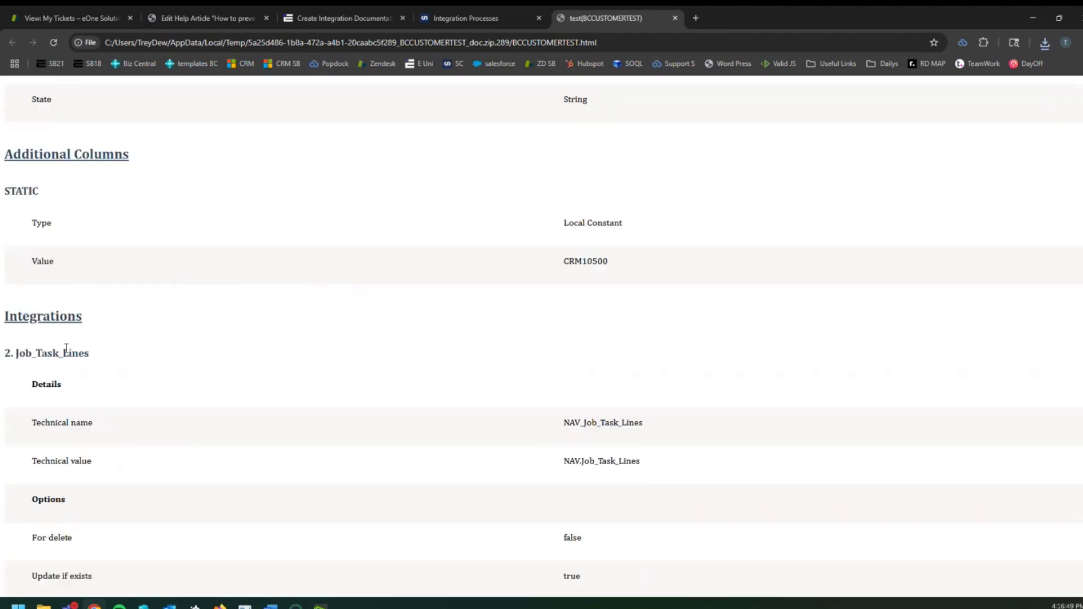
scroll(194, 350, down, 5)
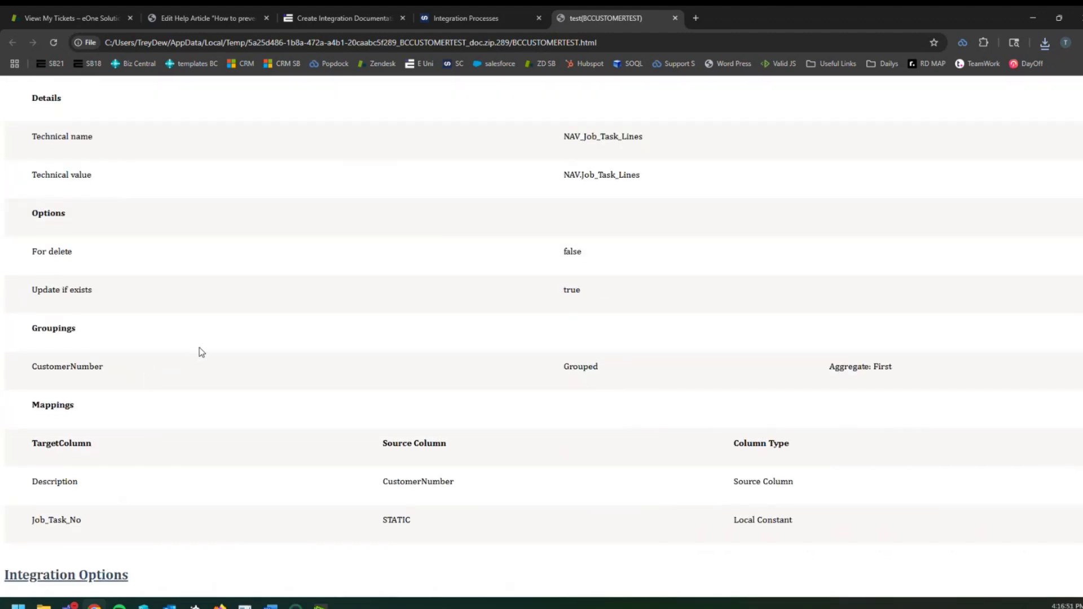
scroll(201, 352, down, 5)
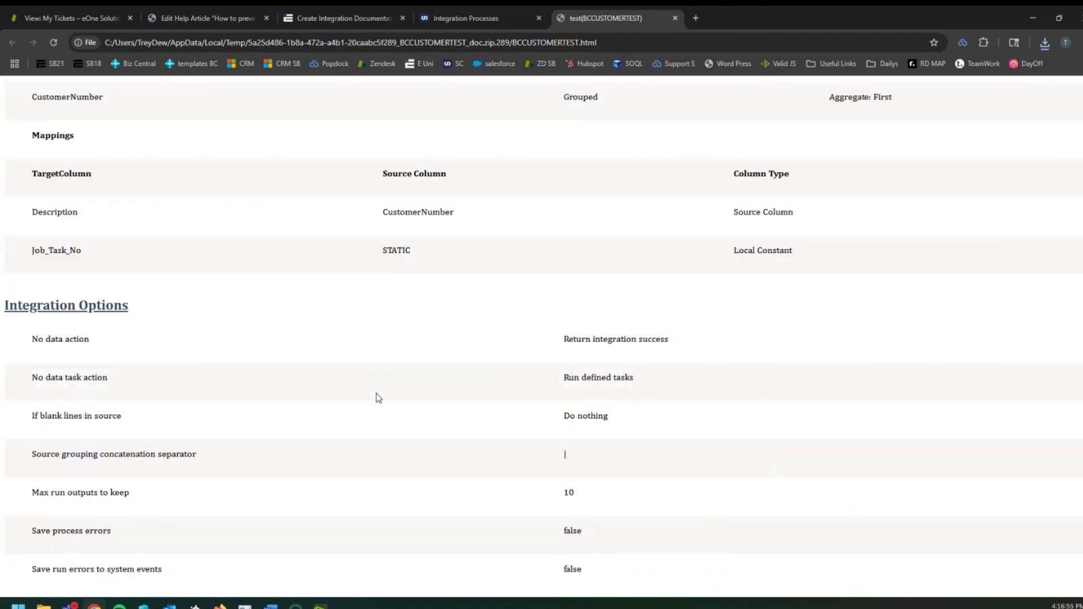
scroll(377, 394, up, 20)
scroll(484, 407, up, 10)
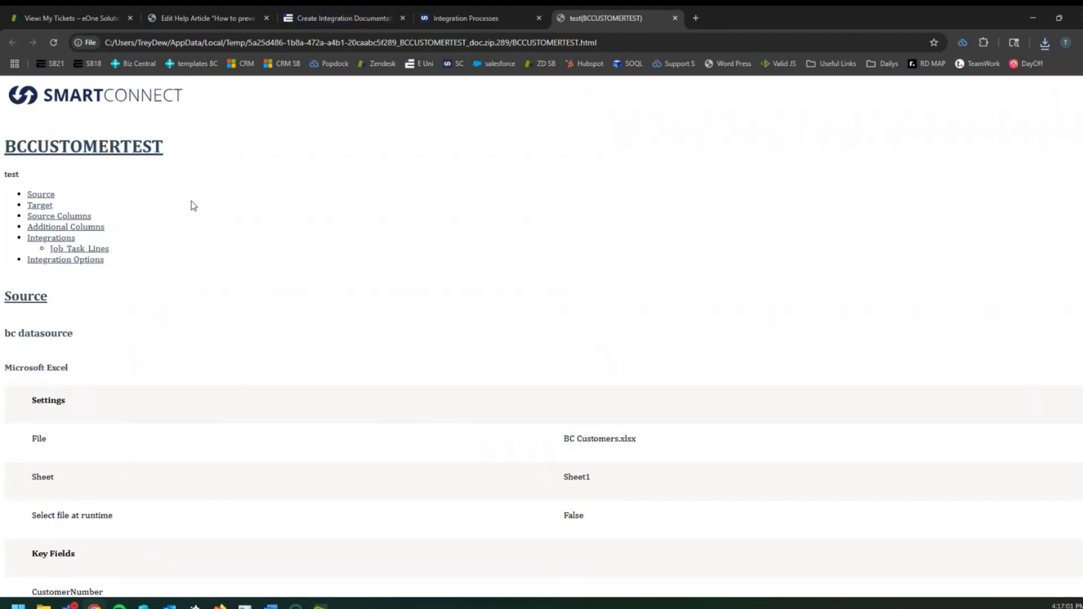
- Follow the report's contents link to the Source Columns section, and return to the start of the report
click(57, 217)
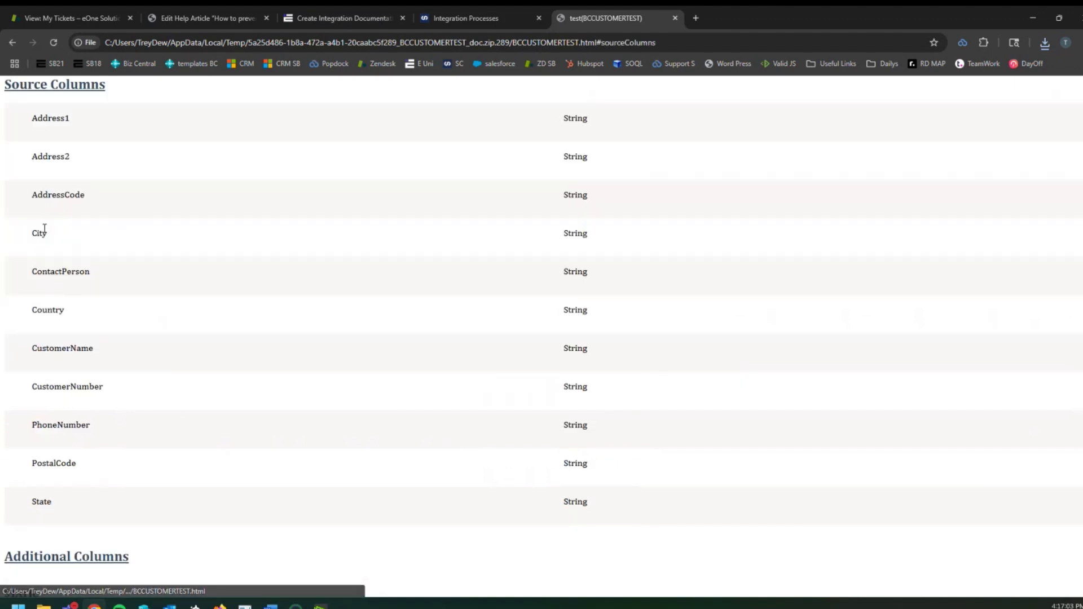
scroll(113, 243, up, 12)
scroll(135, 265, up, 7)
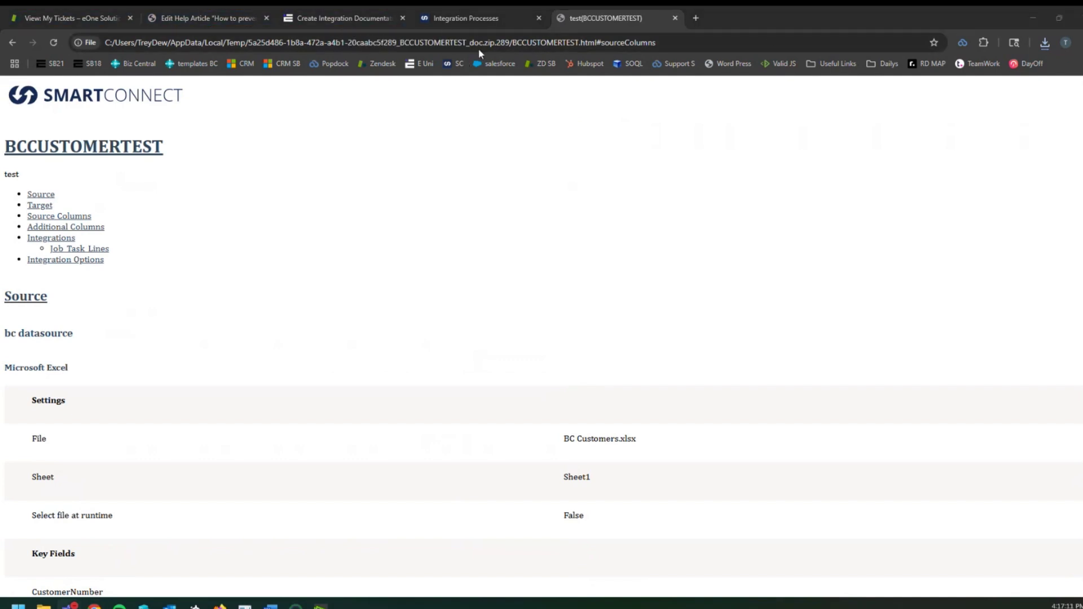
- Return to SmartConnect and start a new system documentation set with the description Demo Doc
click(452, 12)
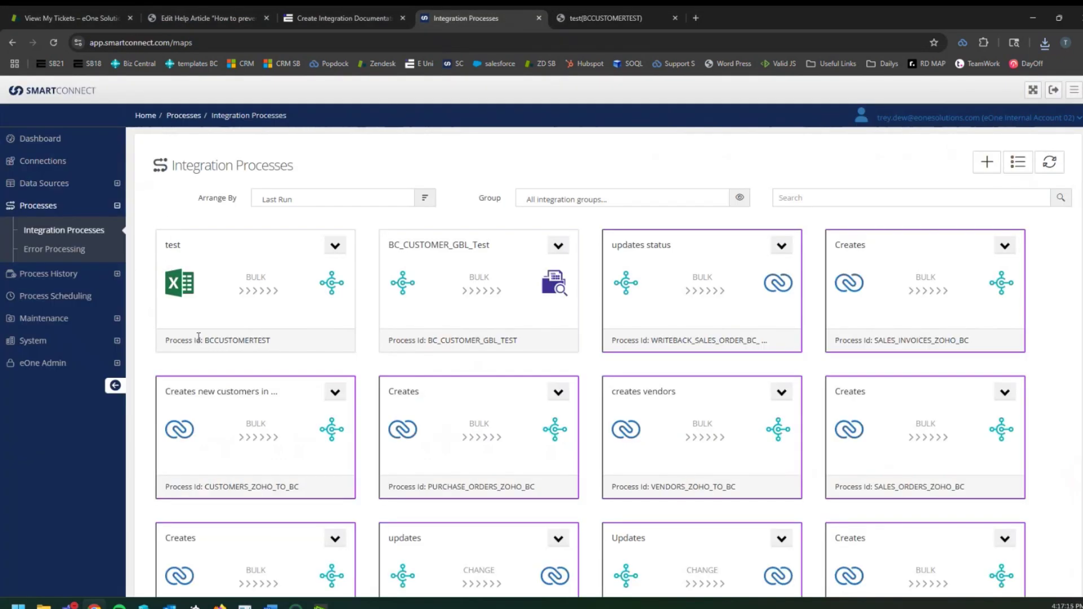
click(59, 342)
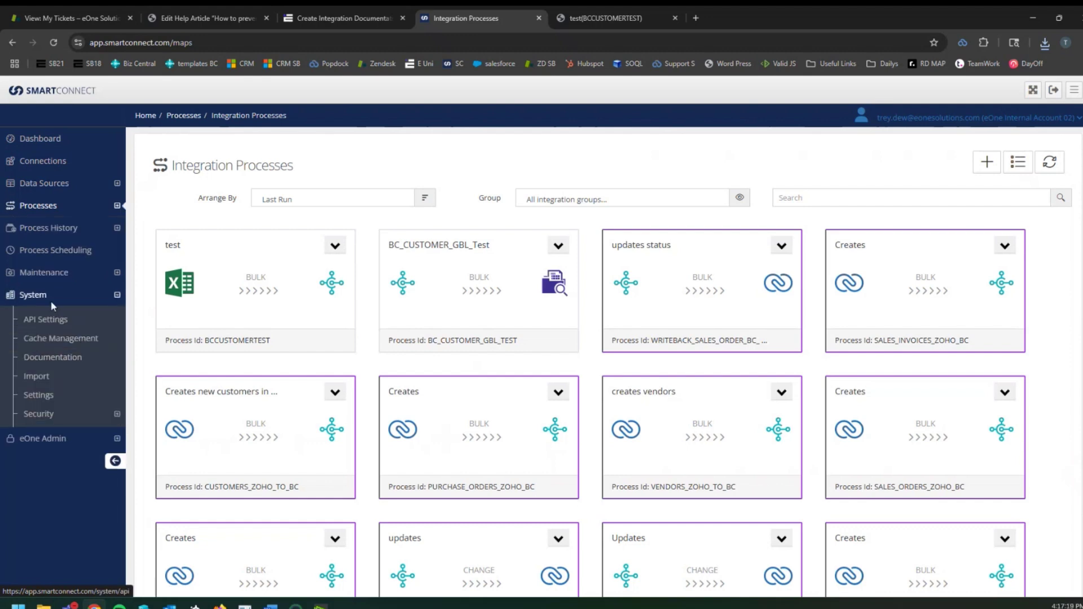
click(59, 358)
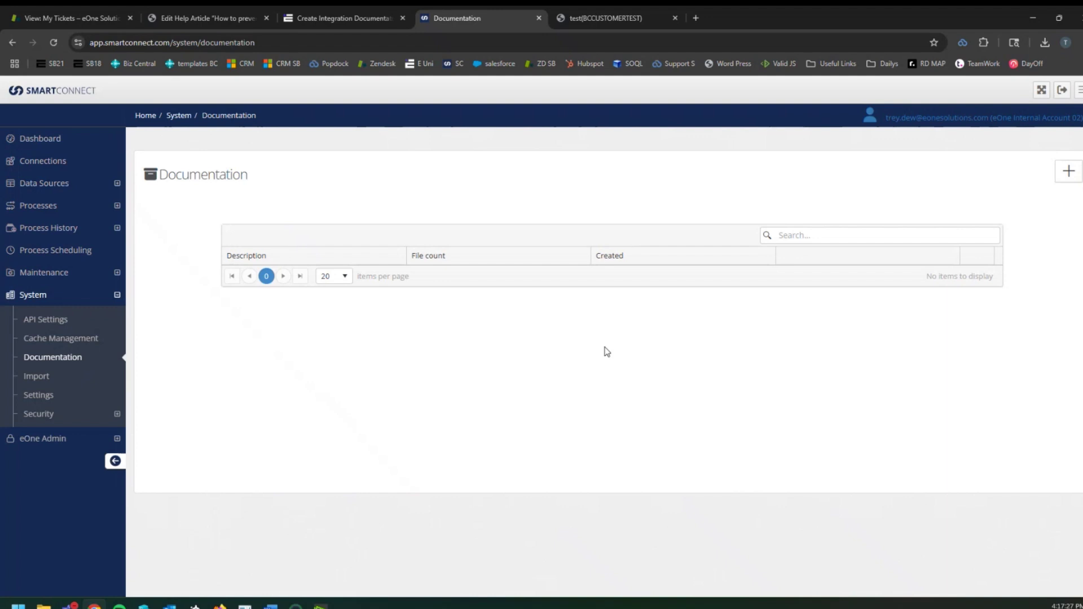
click(1069, 176)
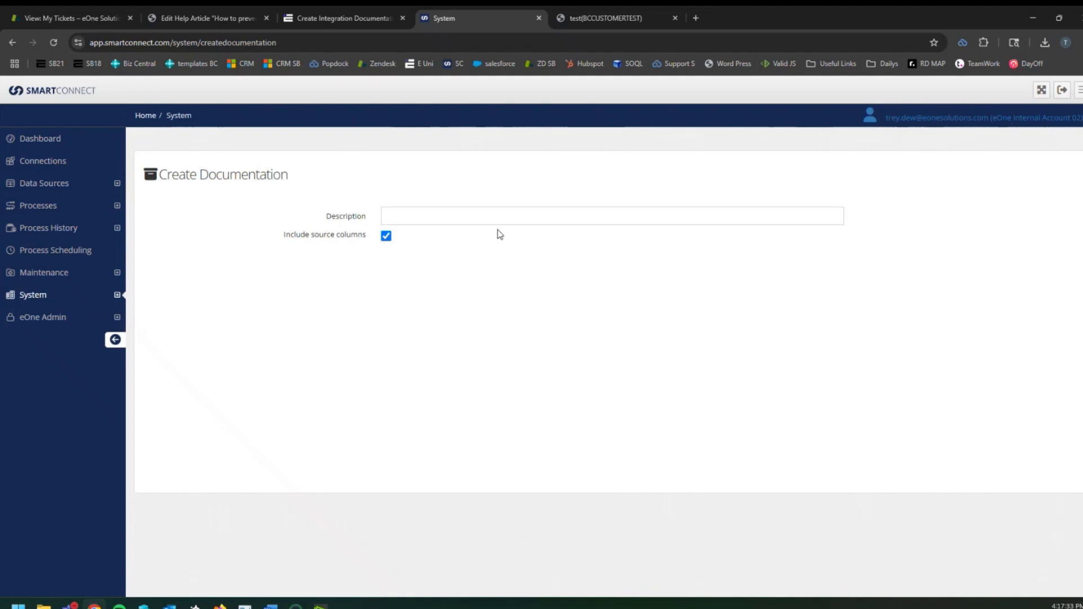
click(496, 224)
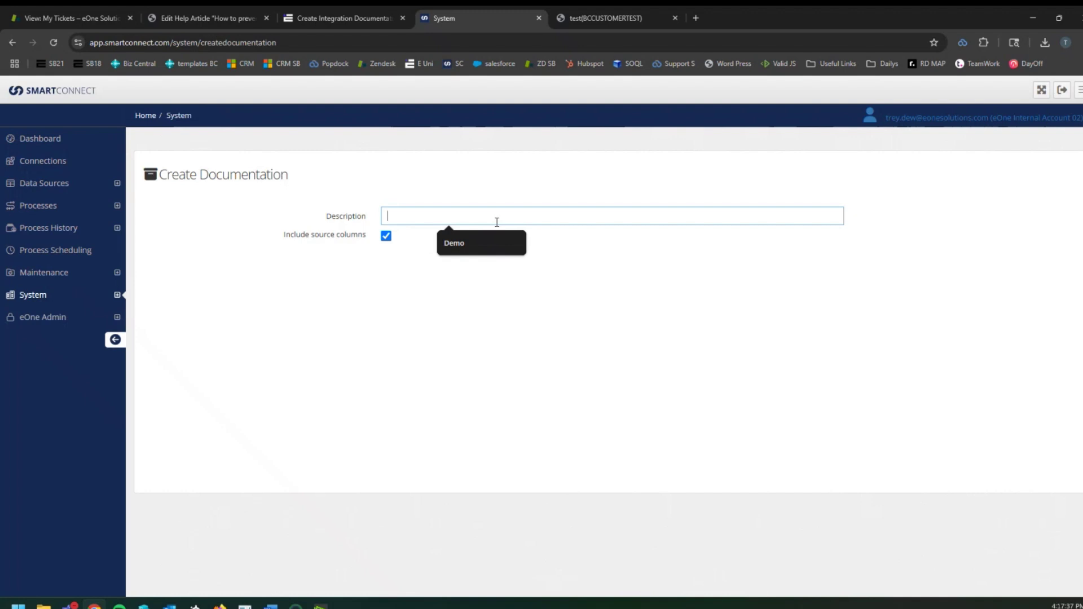
text(Demo Doc)
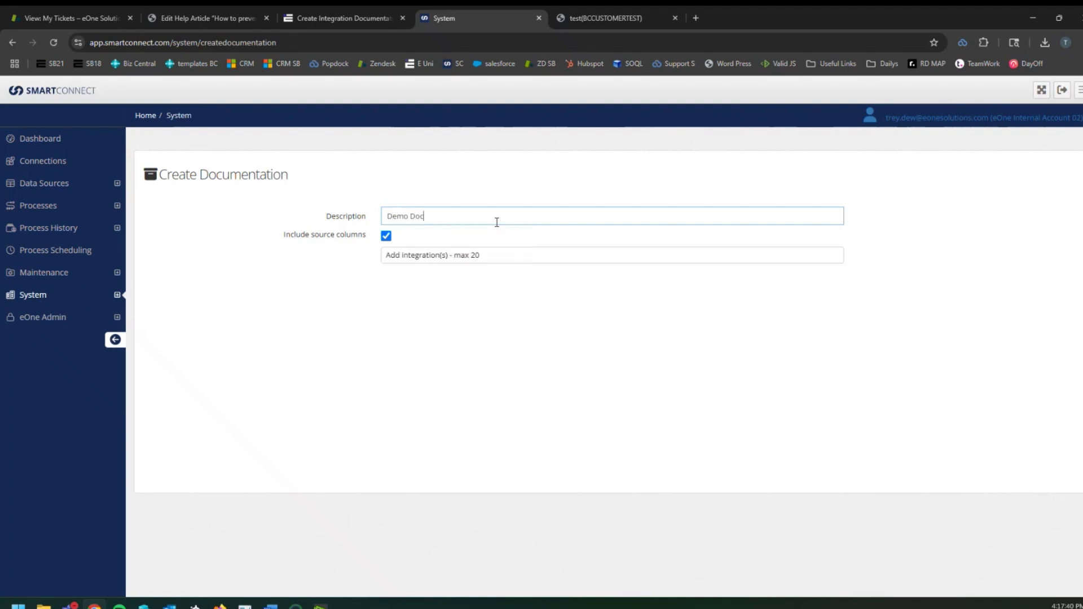
click(500, 316)
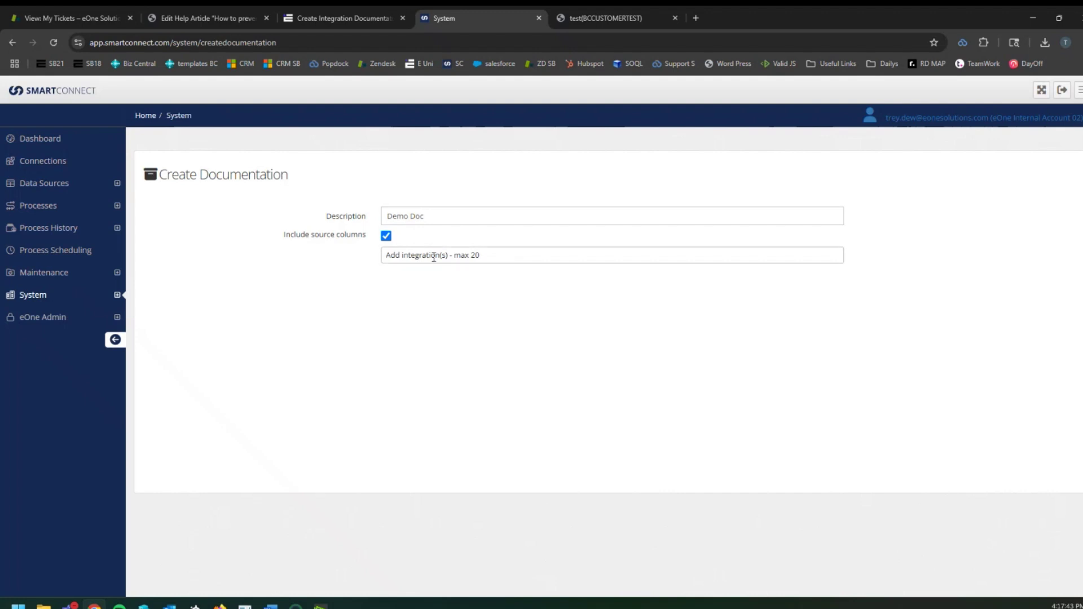
- Add the integrations BULK BC ITEM CATEGORIES TO MAGENTO, C5_MIGRATION_DISTRIBUTORS_NOT_GPO, BULK SF ACCOUNTS TO BC CUSTOMERS and BULK_SF OPPORTUNITIES TO BC SALES ORDER
click(576, 255)
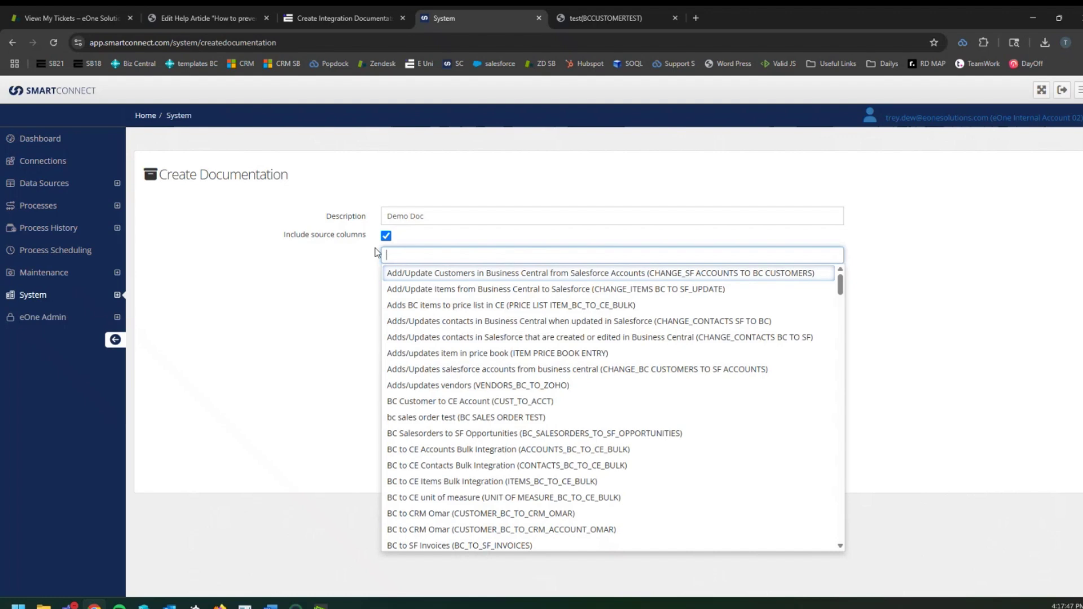
scroll(474, 395, down, 7)
click(485, 436)
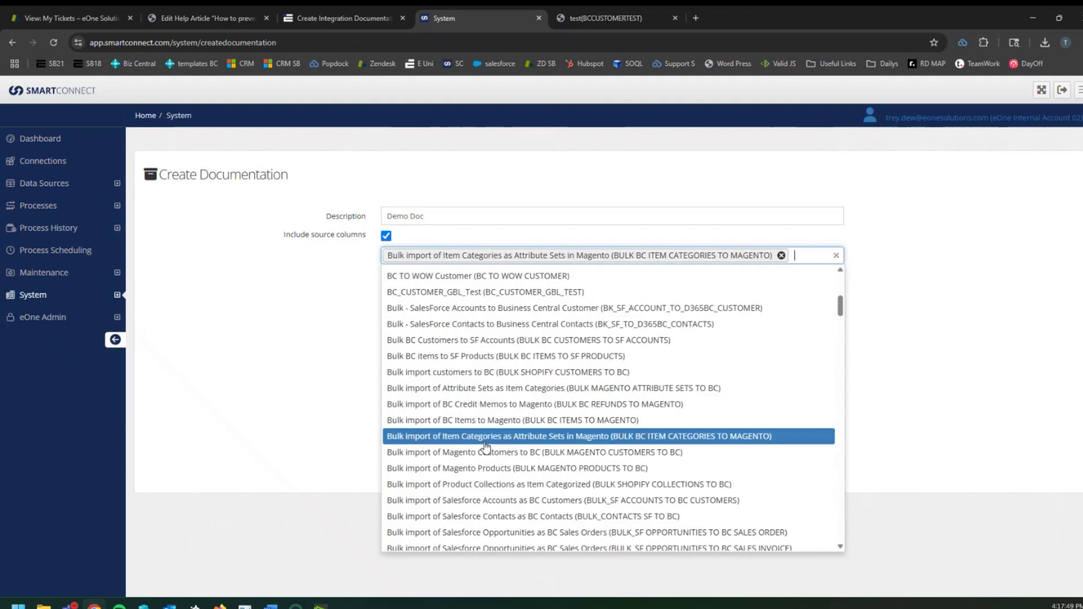
scroll(508, 451, down, 3)
click(519, 463)
click(531, 413)
click(542, 332)
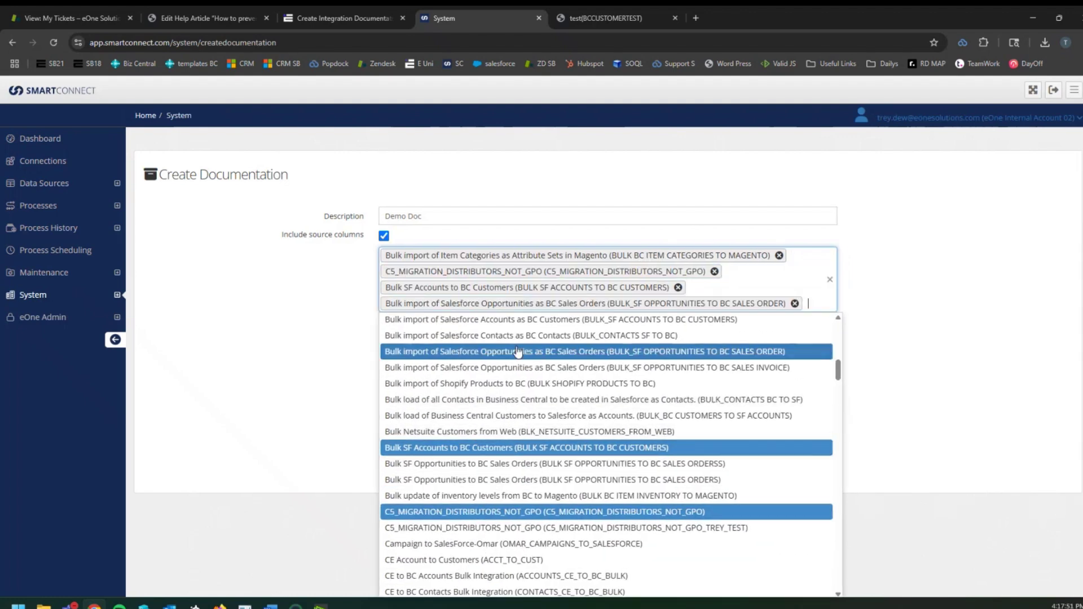
- Add the D365_BC_GENERAL_JOURNAL_BAL_21 and D365_BC_PURCHASE_JOURNAL integrations, and close the selection list
scroll(623, 451, down, 3)
click(587, 482)
click(484, 546)
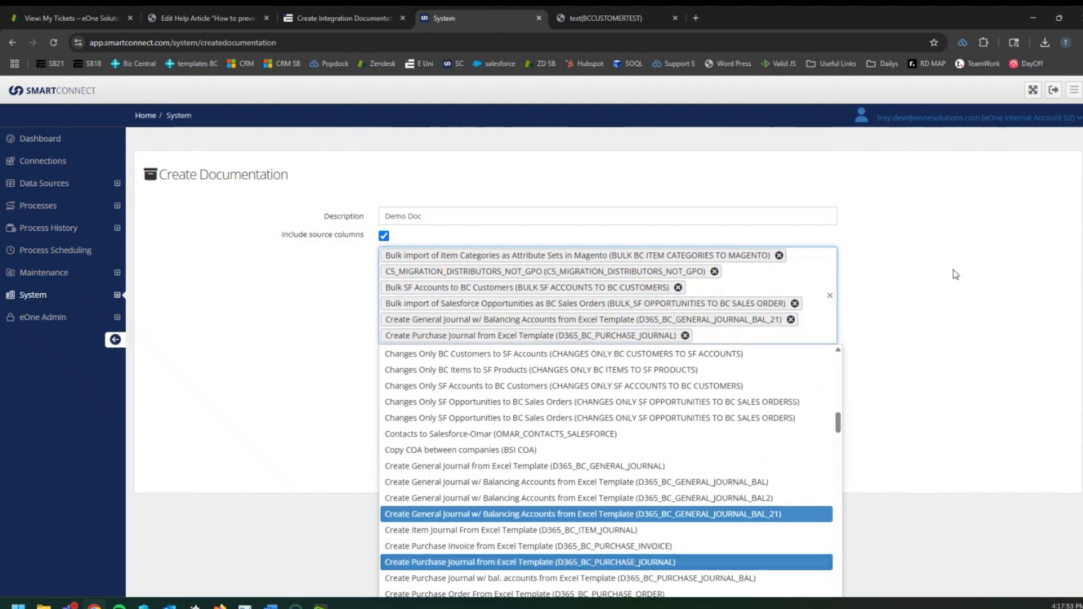
click(903, 334)
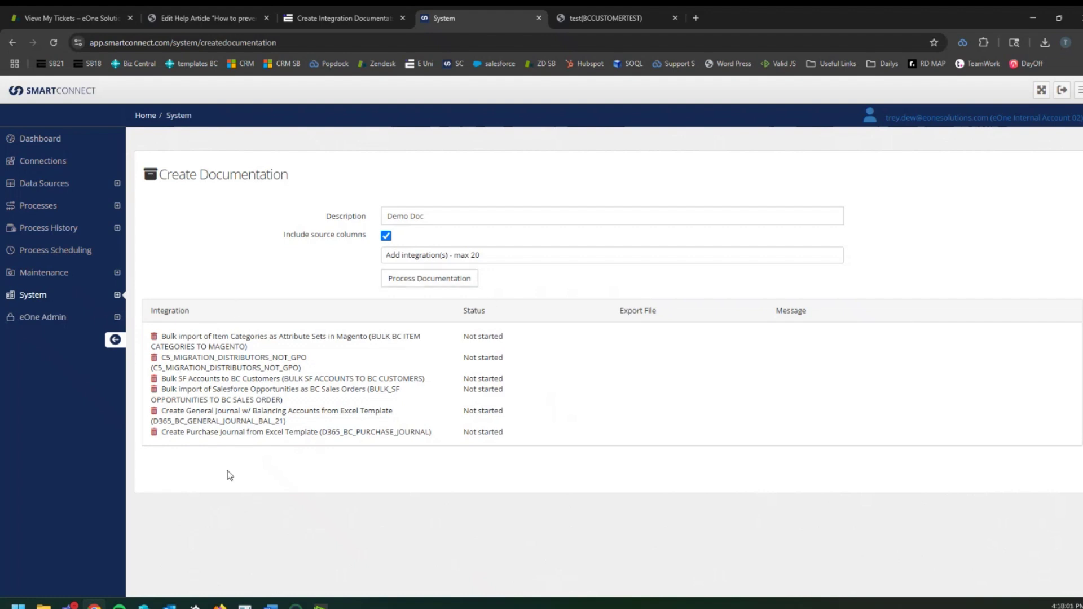
- Process the documentation for the selected integrations, and go back to the list of system documentation sets
click(434, 282)
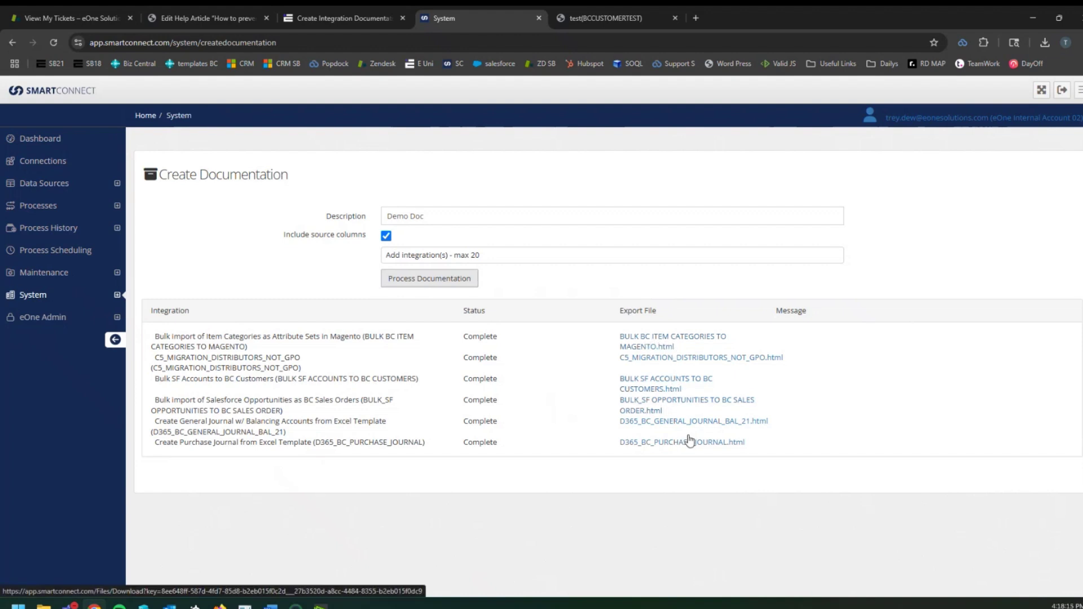
click(84, 299)
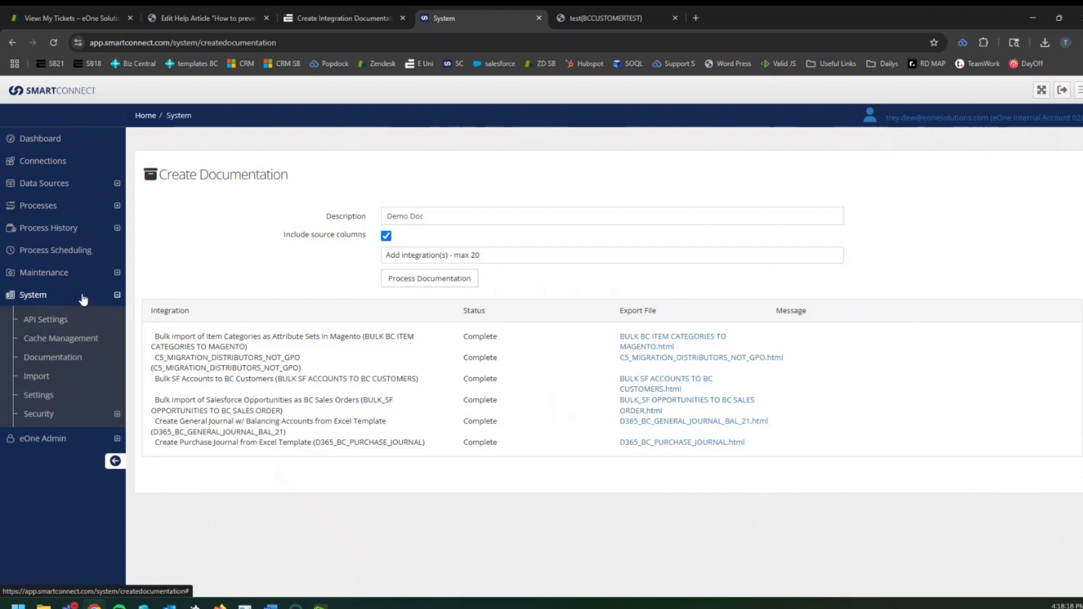
click(77, 357)
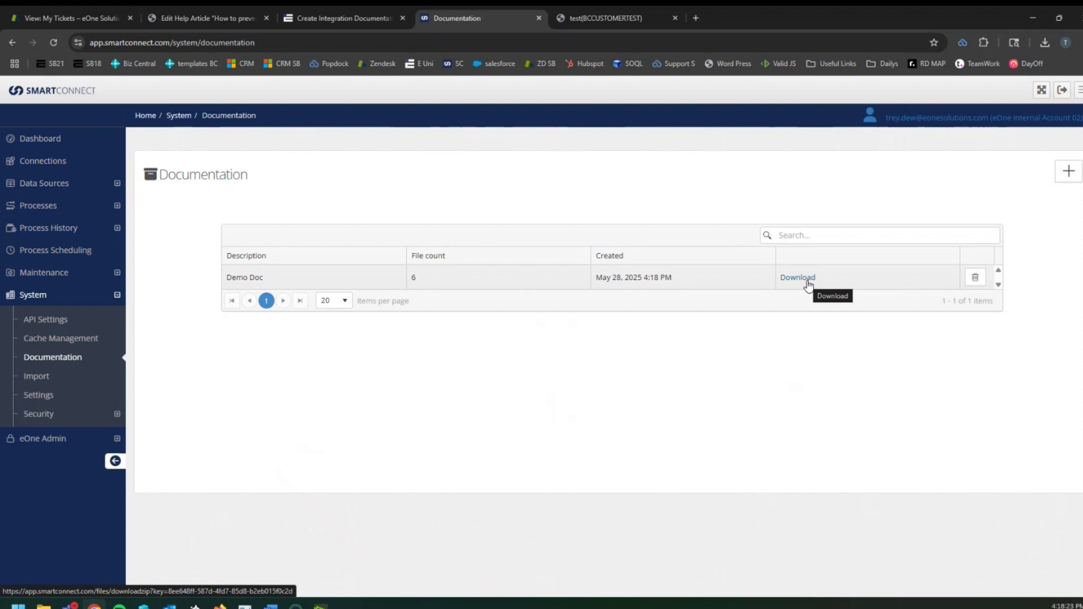
- Download the Demo Doc documentation set and open DocumentationExport (1).zip in the Downloads folder
click(806, 279)
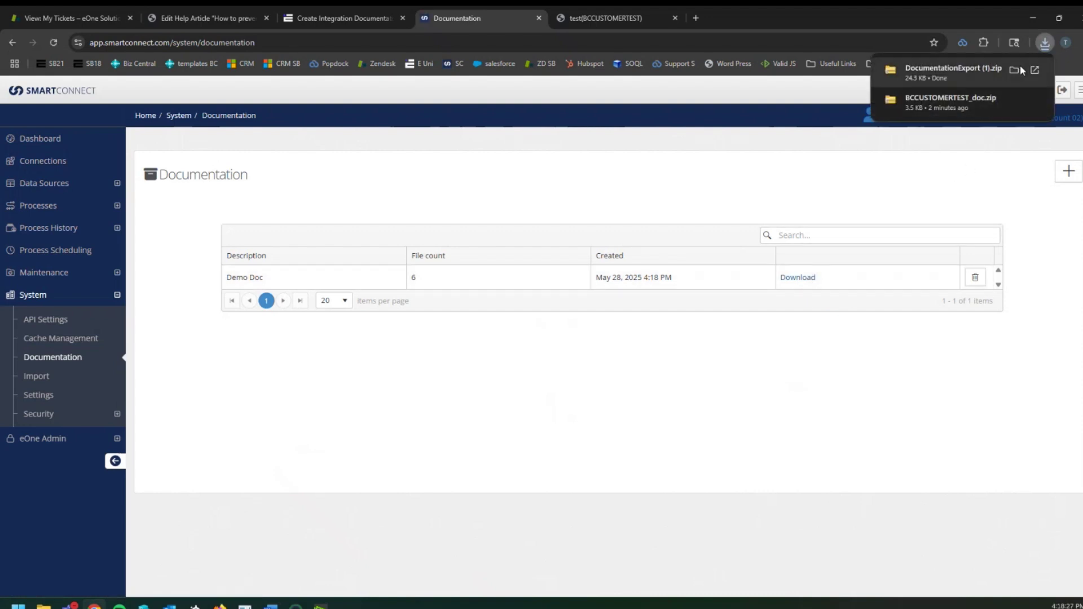
click(1021, 70)
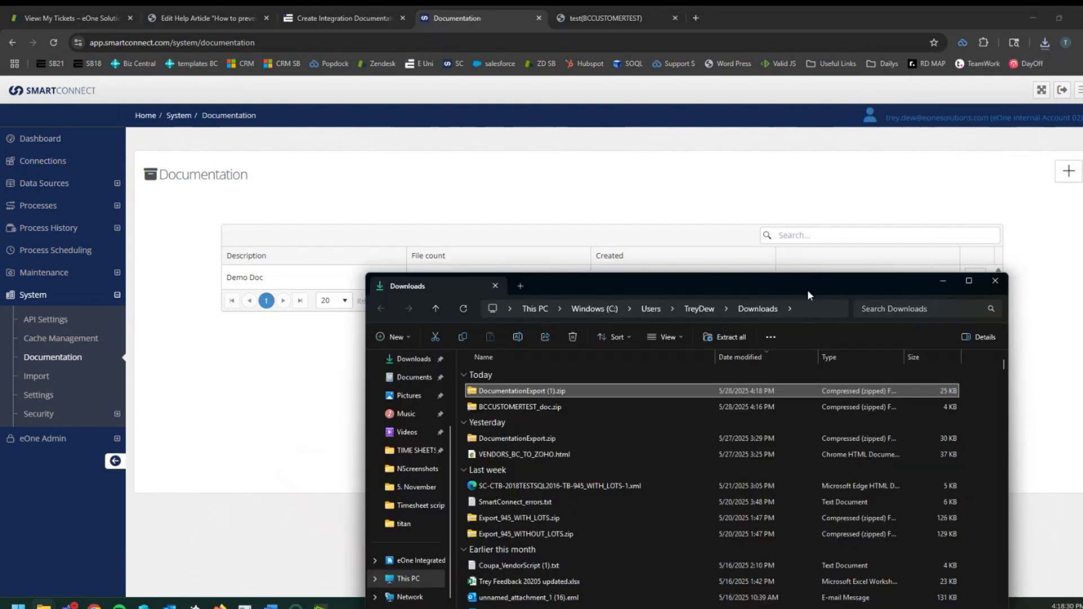
drag(808, 289, 754, 225)
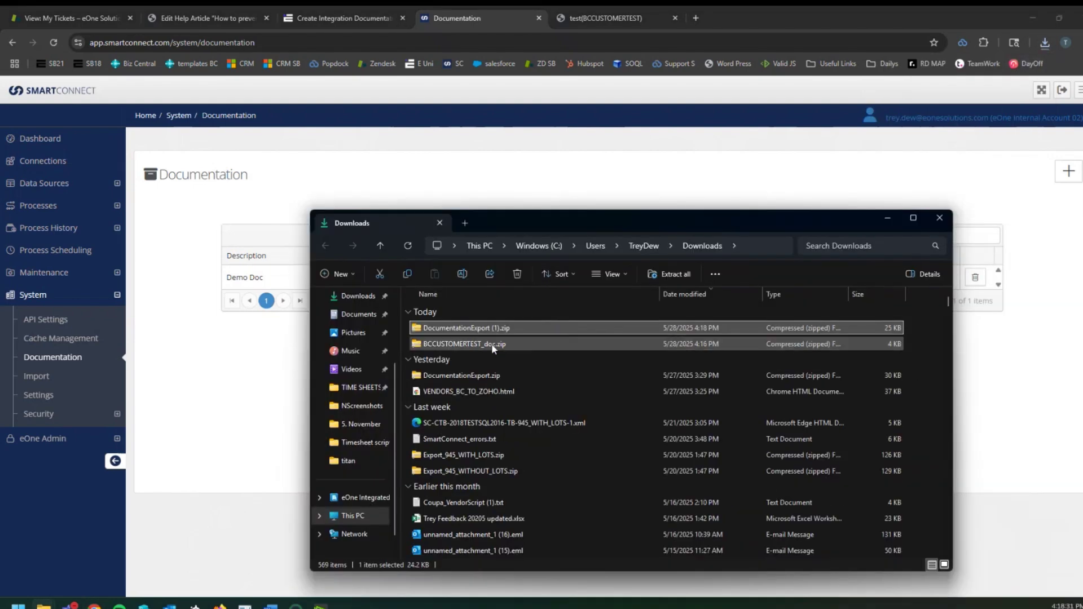
double_click(486, 330)
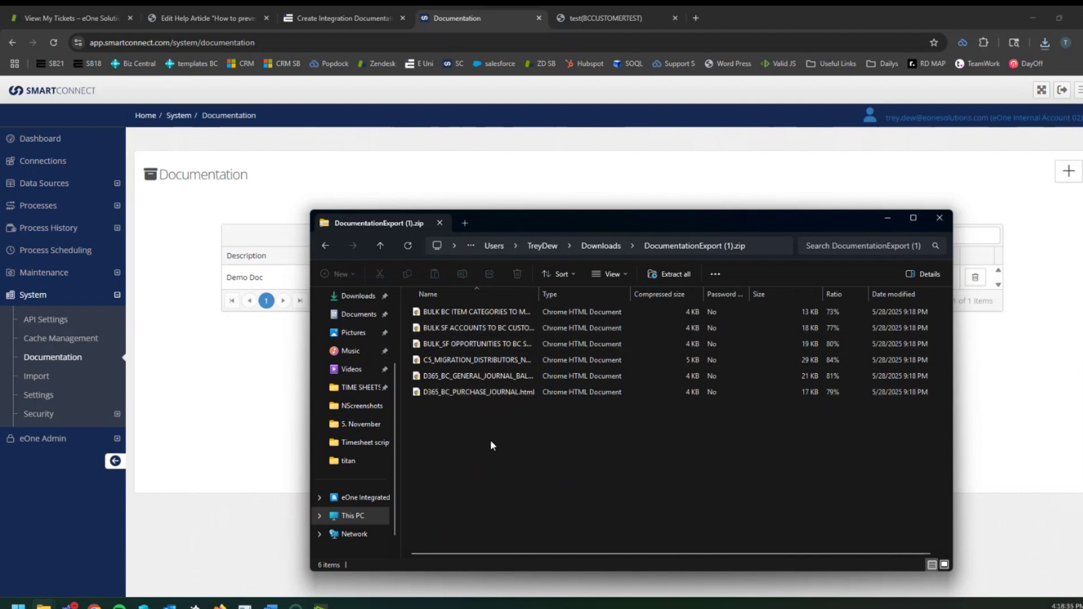
- Open the D365_BC_GENERAL_JOURNAL_BAL_21 document from the archive and review its key fields, target, additional columns, mappings and integration options
double_click(471, 376)
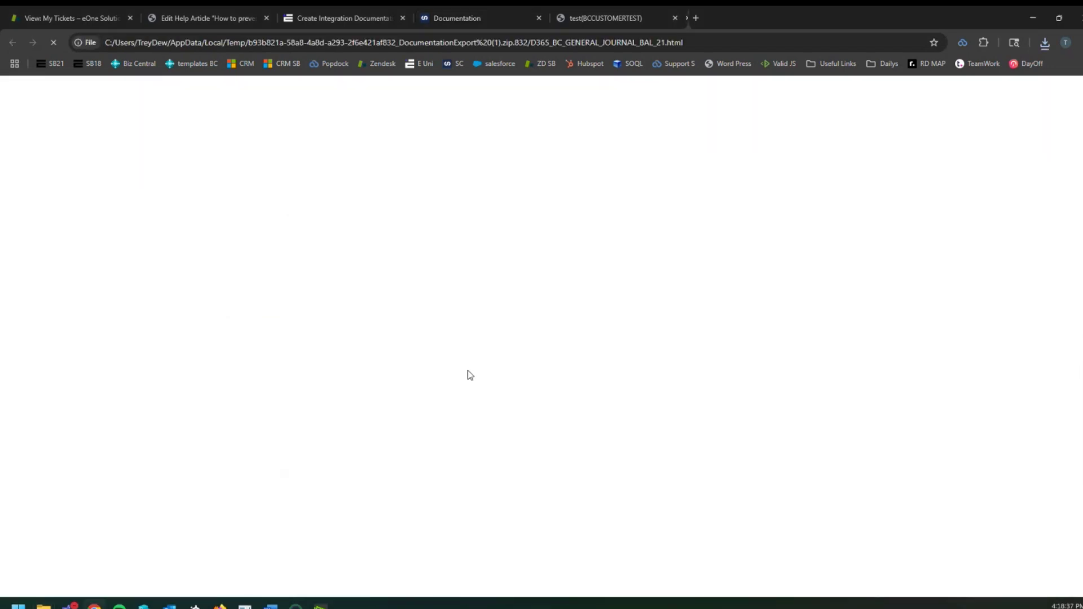
scroll(150, 227, down, 20)
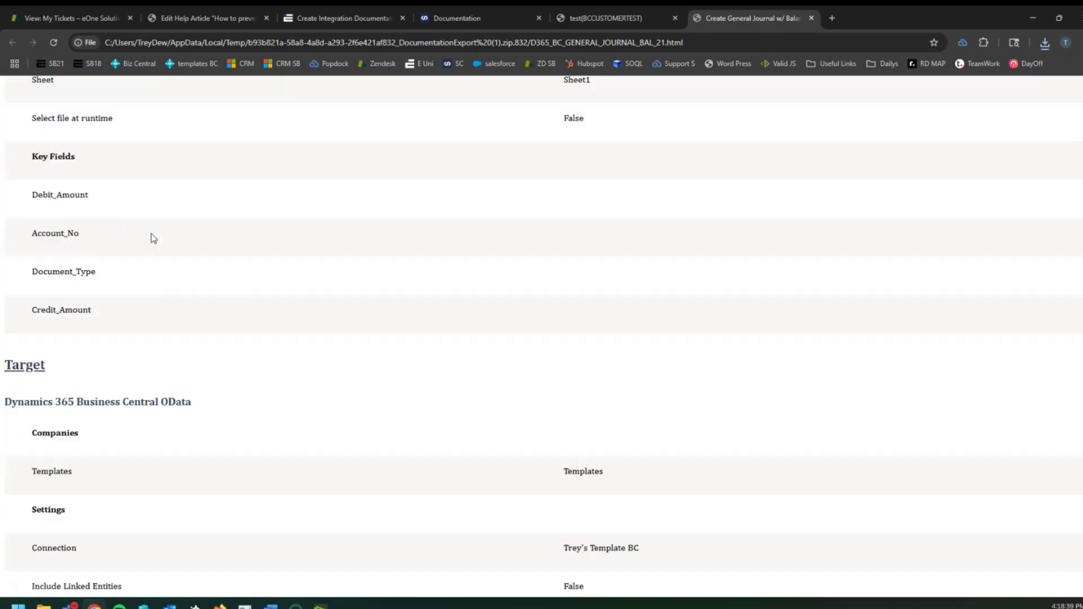
scroll(158, 251, down, 20)
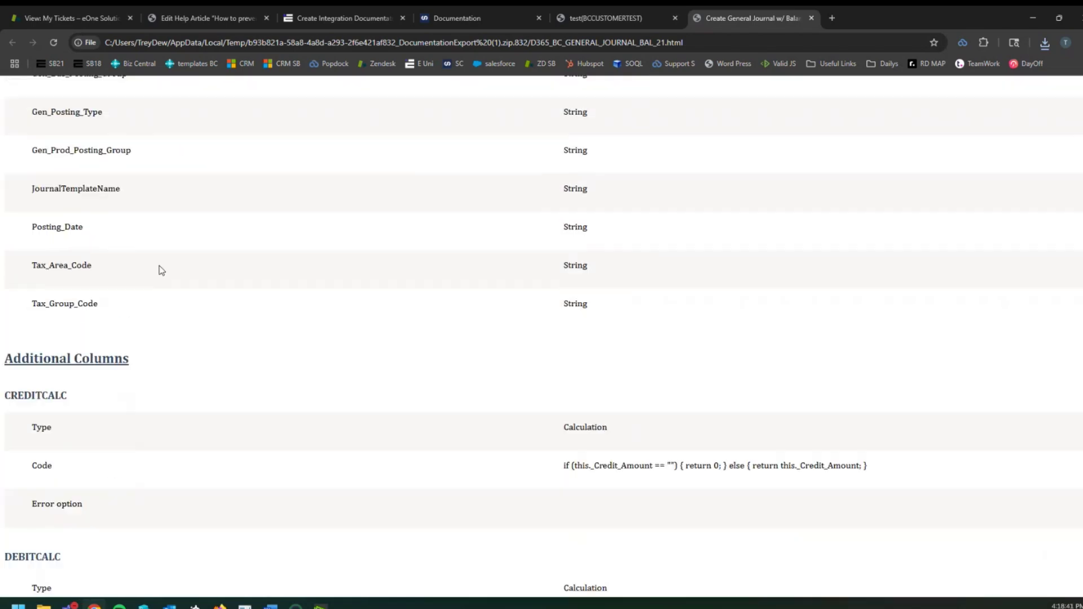
scroll(177, 303, up, 4)
scroll(167, 326, down, 20)
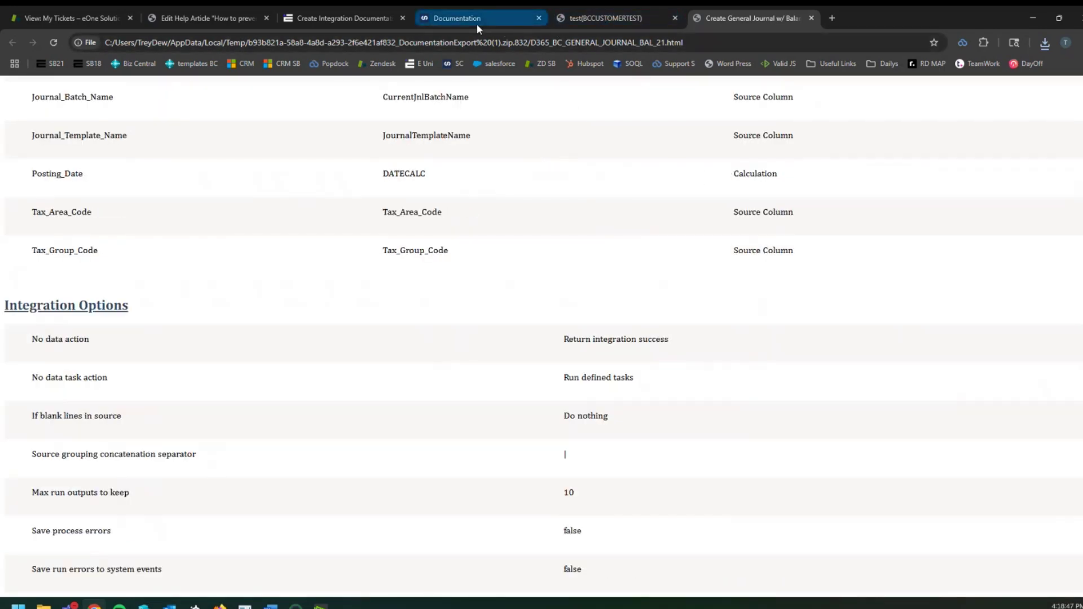
- Return to the Create Integration Documentation article and review its instructions for exporting a single integration and multiple integrations
click(372, 20)
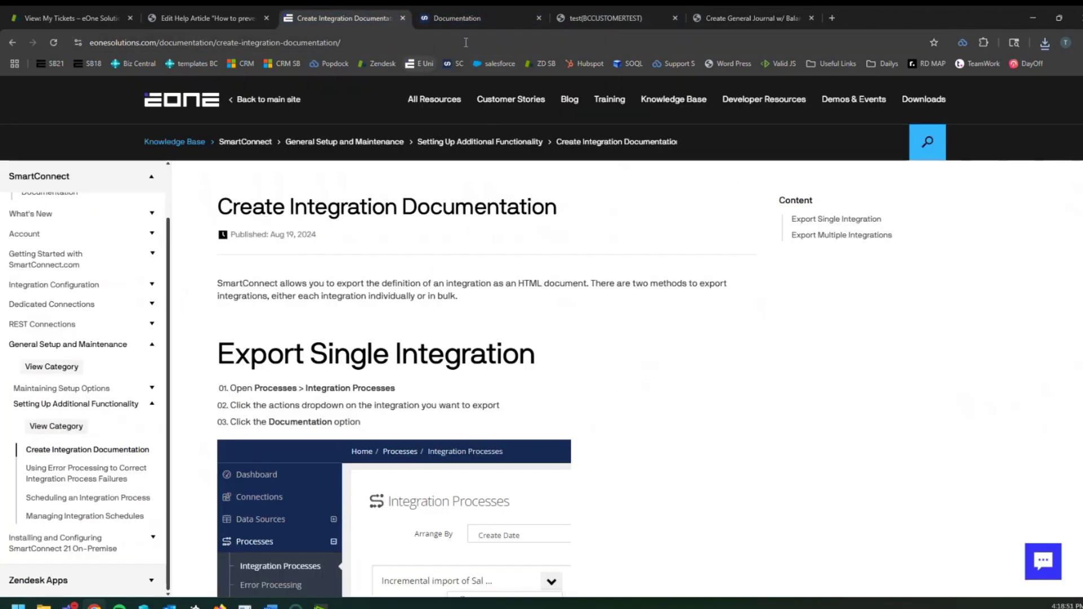
scroll(573, 445, down, 5)
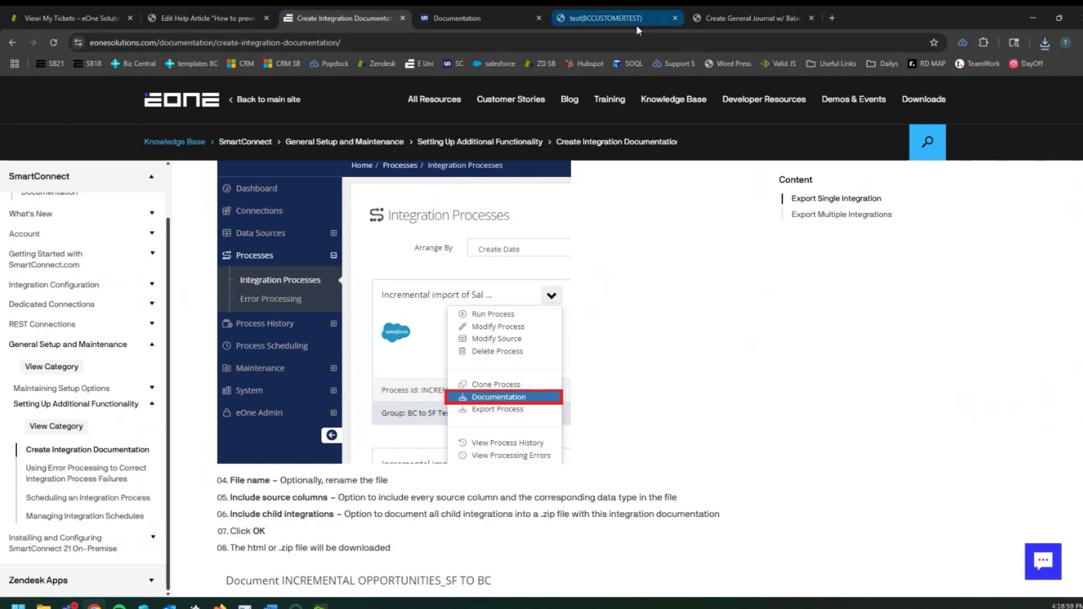
scroll(713, 373, down, 6)
scroll(713, 379, down, 12)
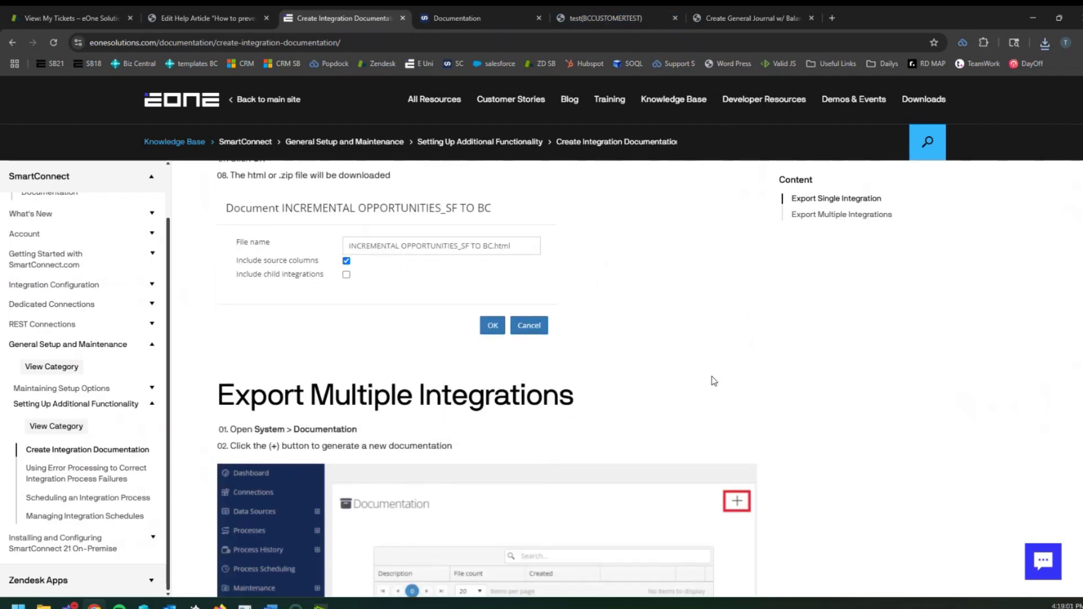